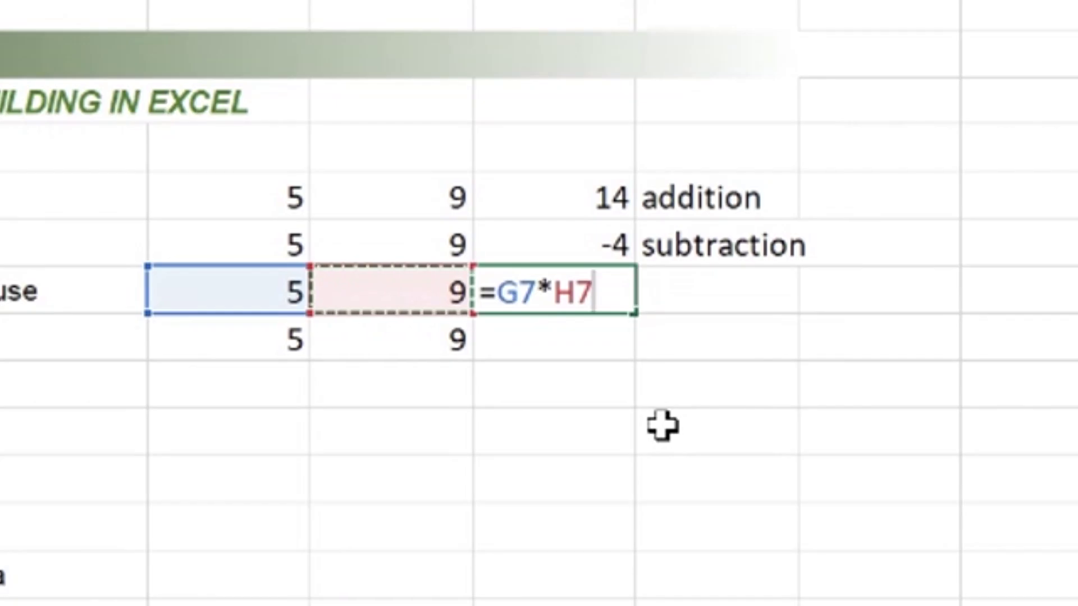
Step: Commit the =G7*H7 product and label it 'multiplication'
{"action": "key", "text": "ctrl+Return"}
{"action": "key", "text": "Tab"}
{"action": "type", "text": "multiplication"}
{"action": "key", "text": "Return"}
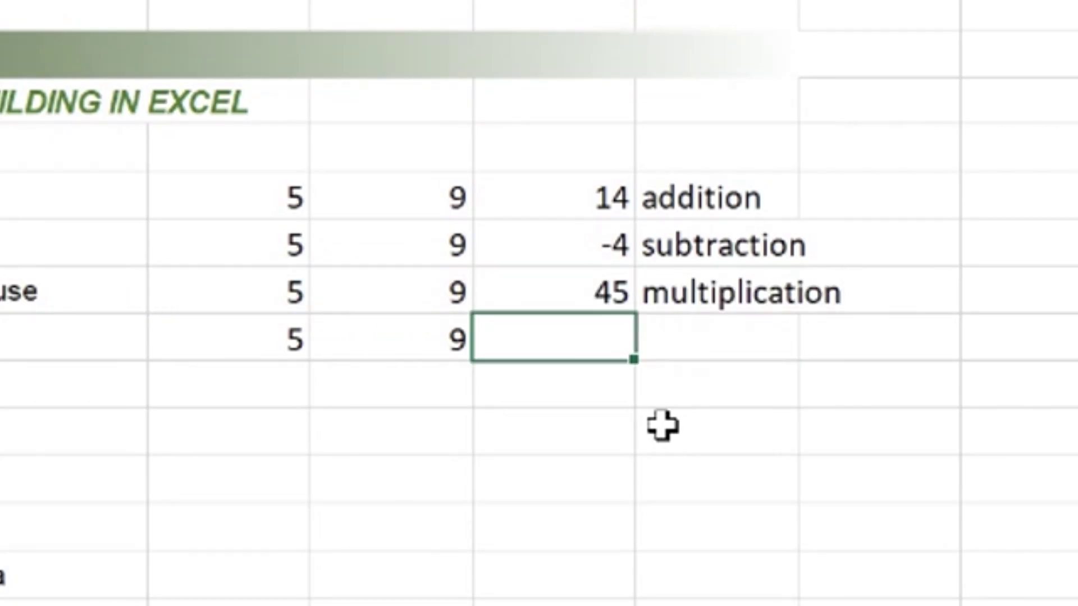
Step: Enter the division formula =G8/H8 dividing 5 by 9
{"action": "type", "text": "="}
{"action": "key", "text": "Left"}
{"action": "key", "text": "Left"}
{"action": "type", "text": "/"}
{"action": "key", "text": "Left"}
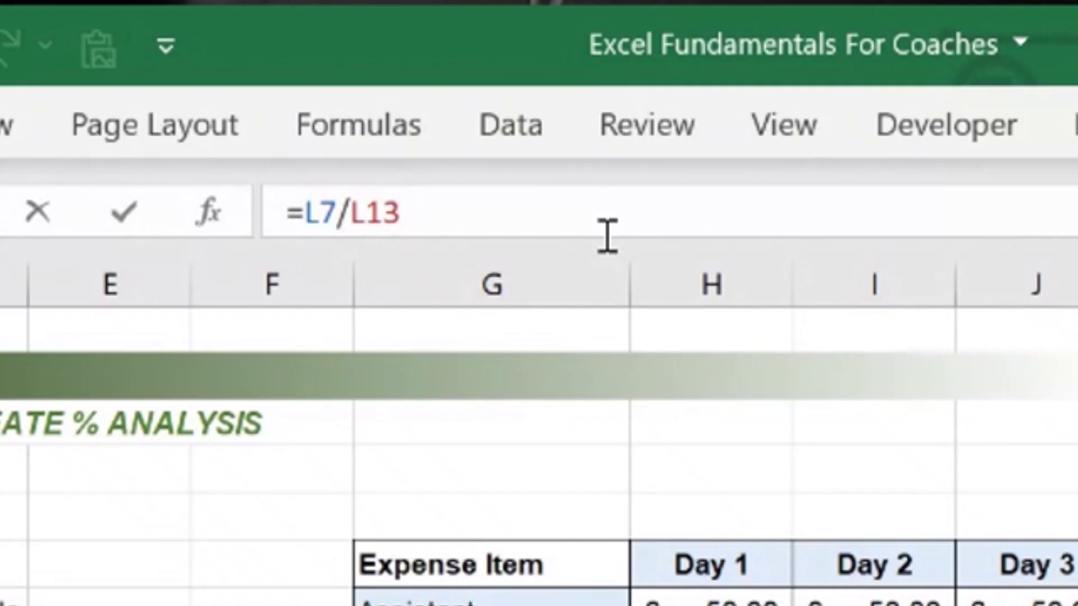
Step: Lock the total as $L$13 in =L7/$L$13 and fill it down the % column
{"action": "key", "text": "F4"}
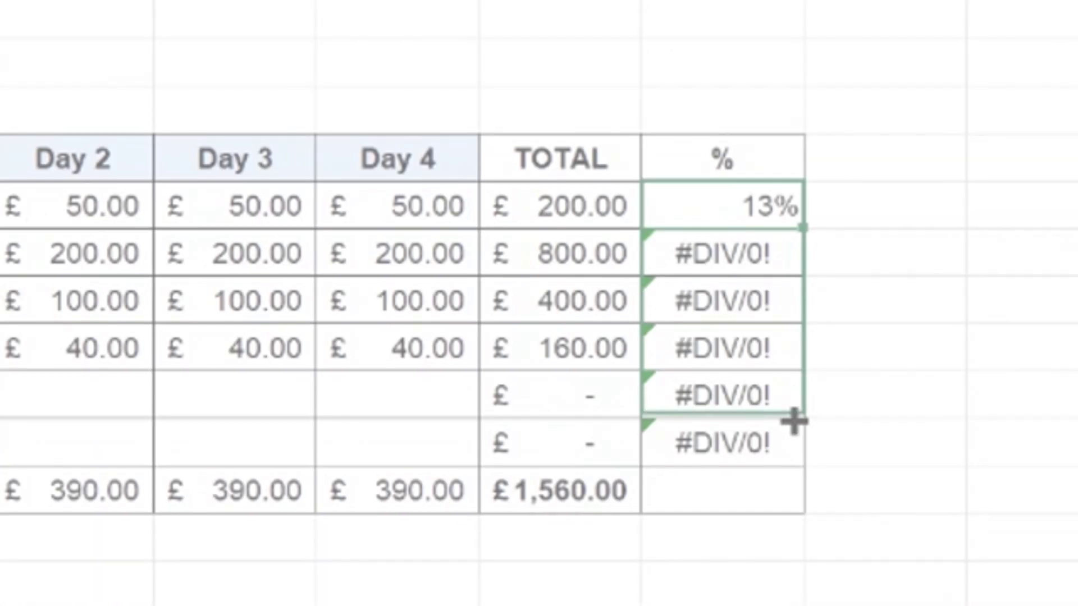
{"action": "left_click_drag", "start_coordinate": [788, 477], "coordinate": [788, 475]}
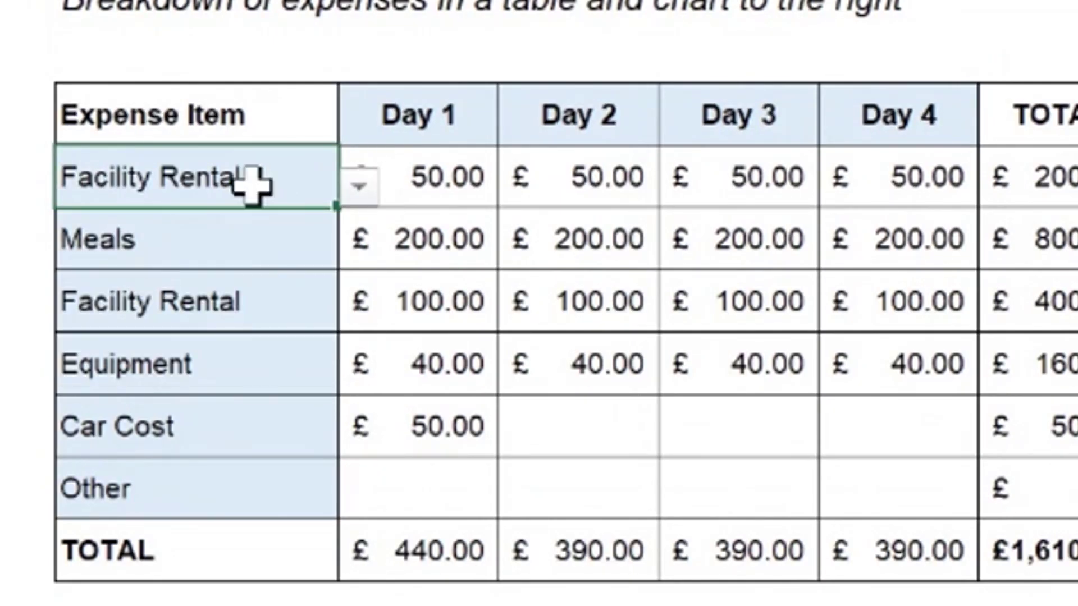
{"action": "key", "text": "ctrl+z"}
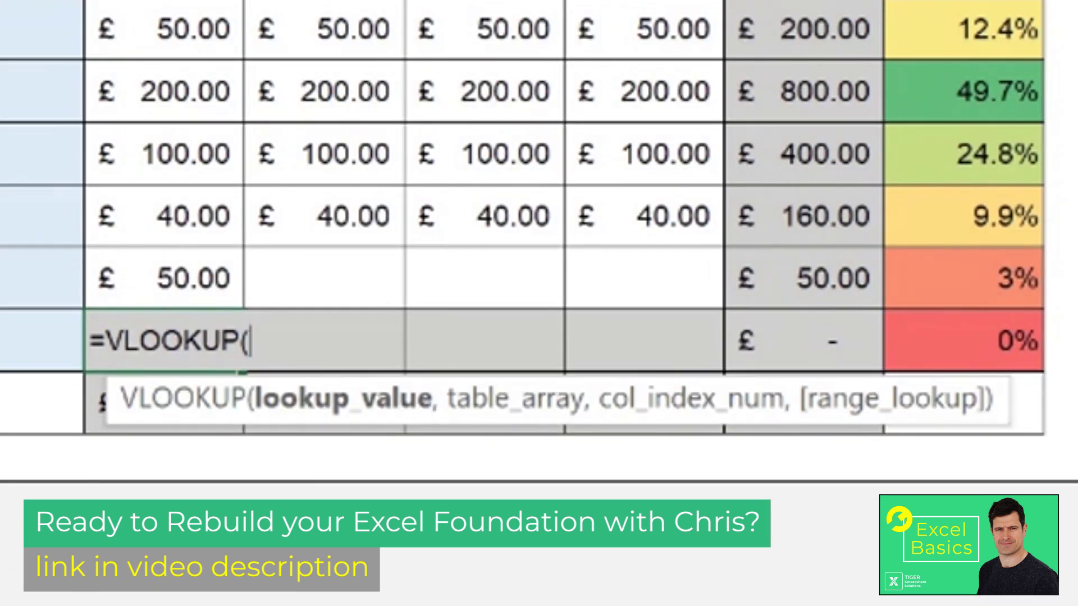
Step: Complete the Other row lookup as =VLOOKUP(D15,$D$23:$H$25,2,0)
{"action": "type", "text": "D15,D23:H25"}
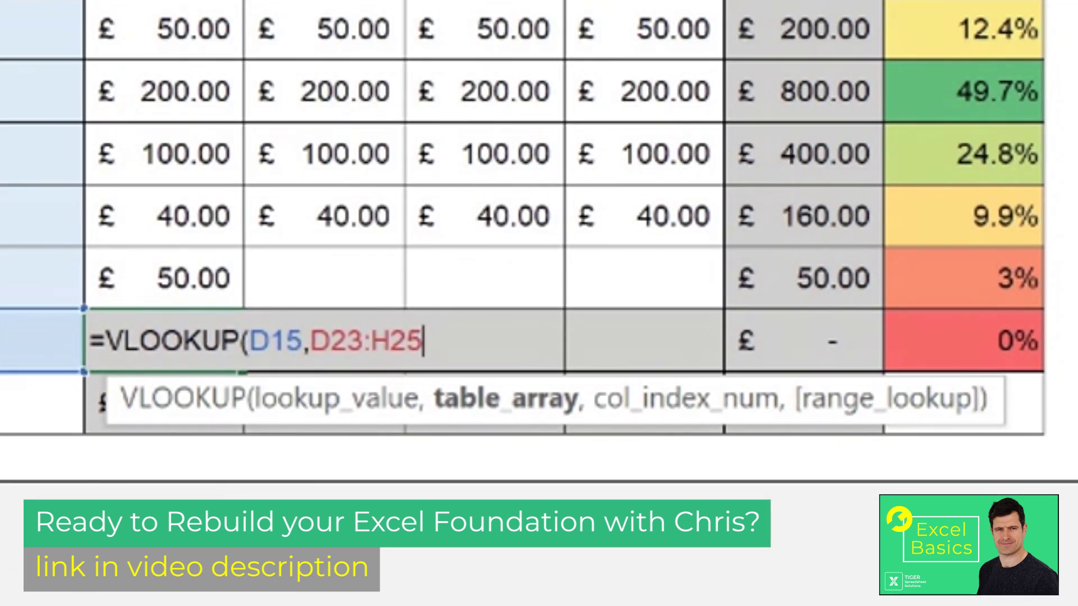
{"action": "key", "text": "F4"}
{"action": "type", "text": ","}
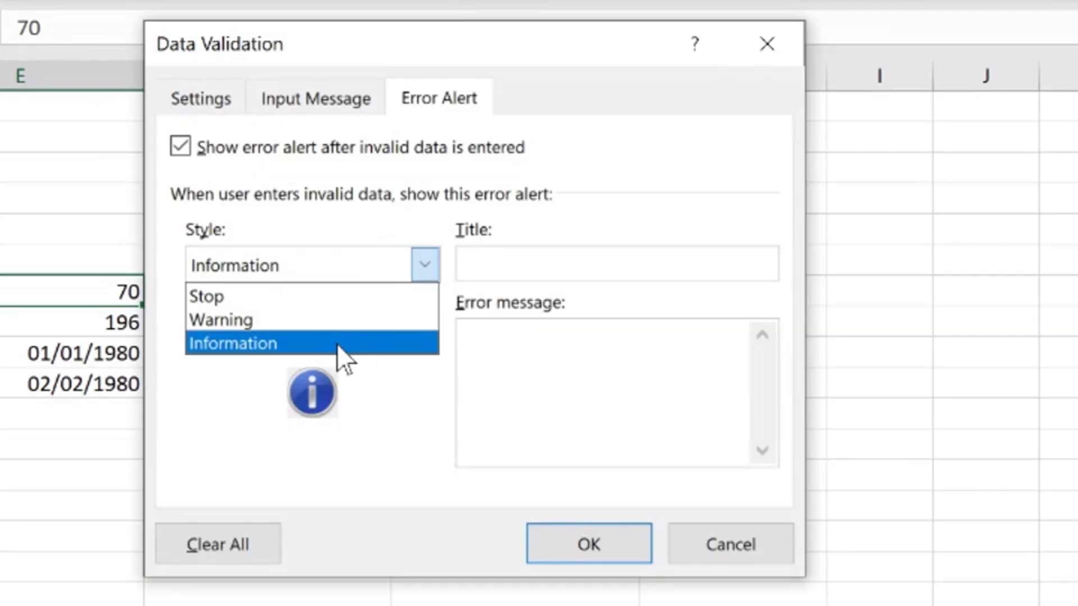
Step: Set a Stop error alert titled 'Weight' with message 'Enter eeight in kilos', then test it
{"action": "left_click", "coordinate": [337, 343]}
{"action": "left_click", "coordinate": [433, 262]}
{"action": "left_click", "coordinate": [404, 294]}
{"action": "left_click", "coordinate": [567, 272]}
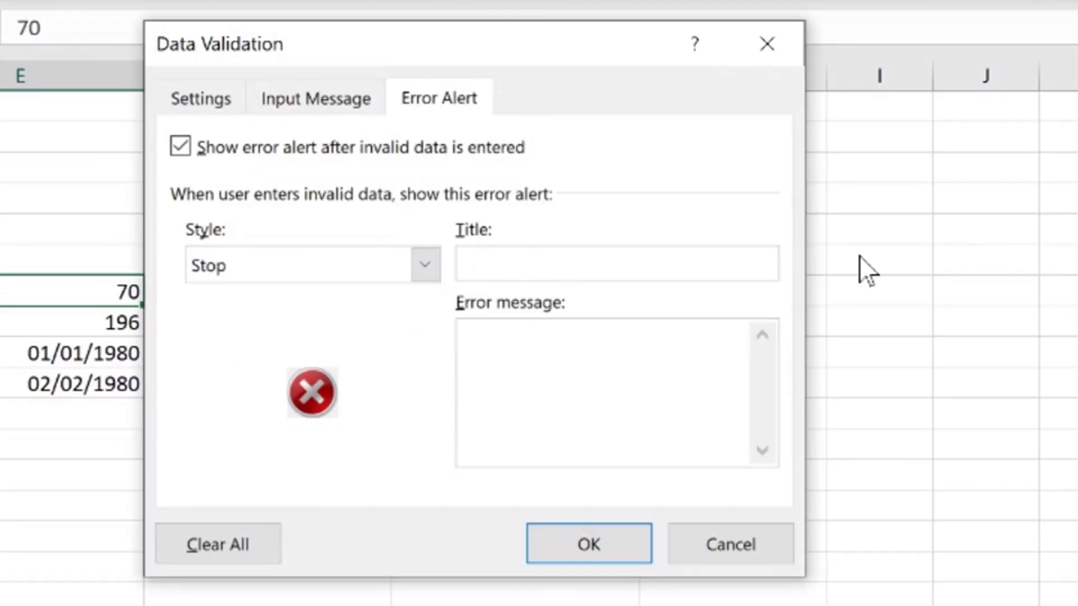
{"action": "type", "text": "Weight"}
{"action": "left_click", "coordinate": [594, 373]}
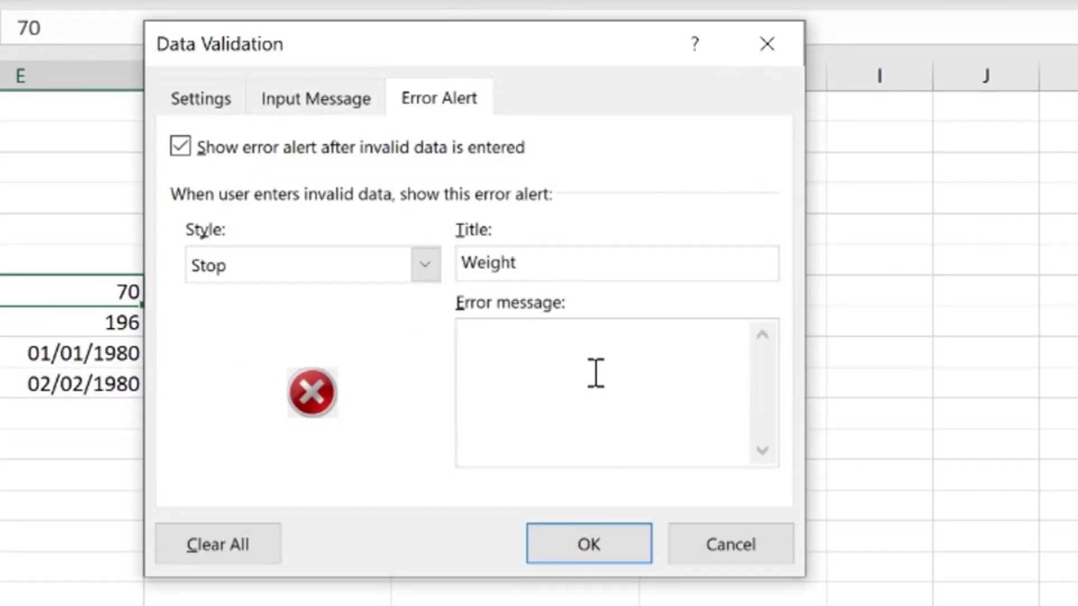
{"action": "type", "text": "Enter eeight in kilos"}
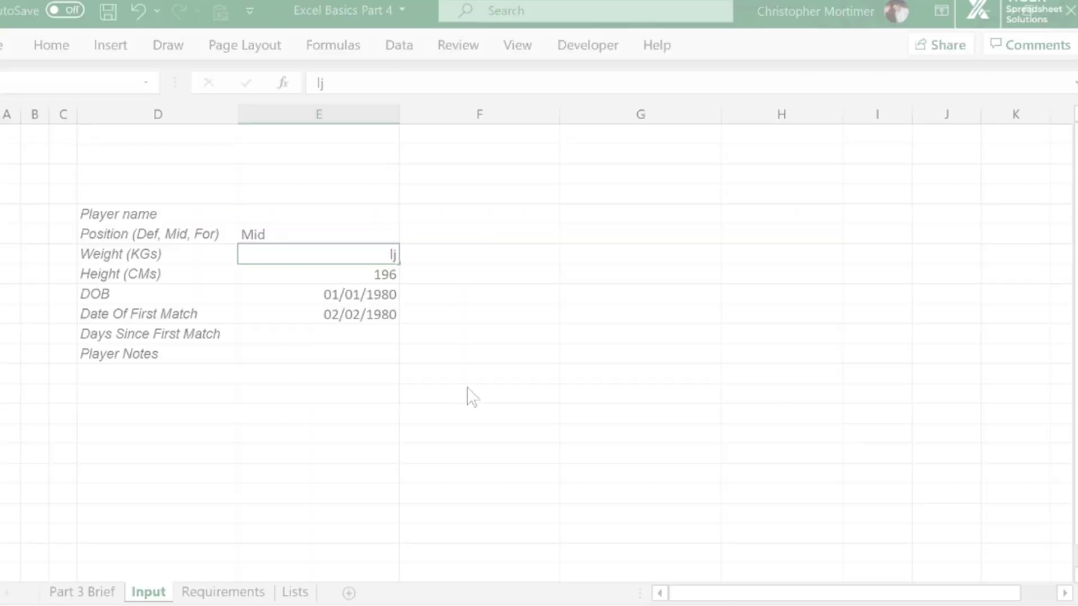
{"action": "key", "text": "Return"}
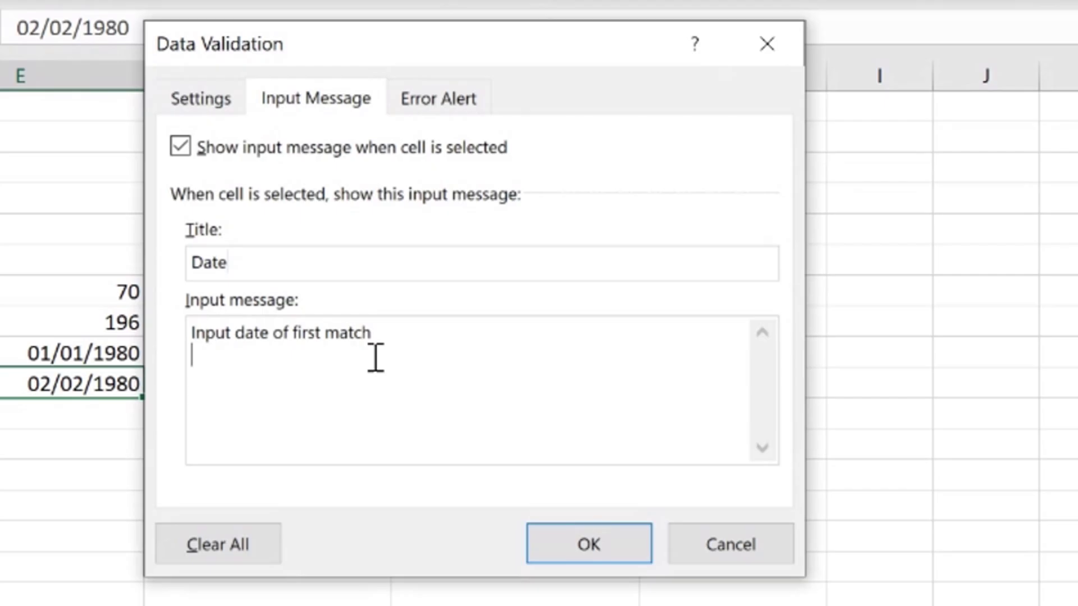
Step: Add 'Another piece of helpful information' as a second input-message line for Date of First Match
{"action": "key", "text": "Return"}
{"action": "type", "text": "Another piece of helpful information"}
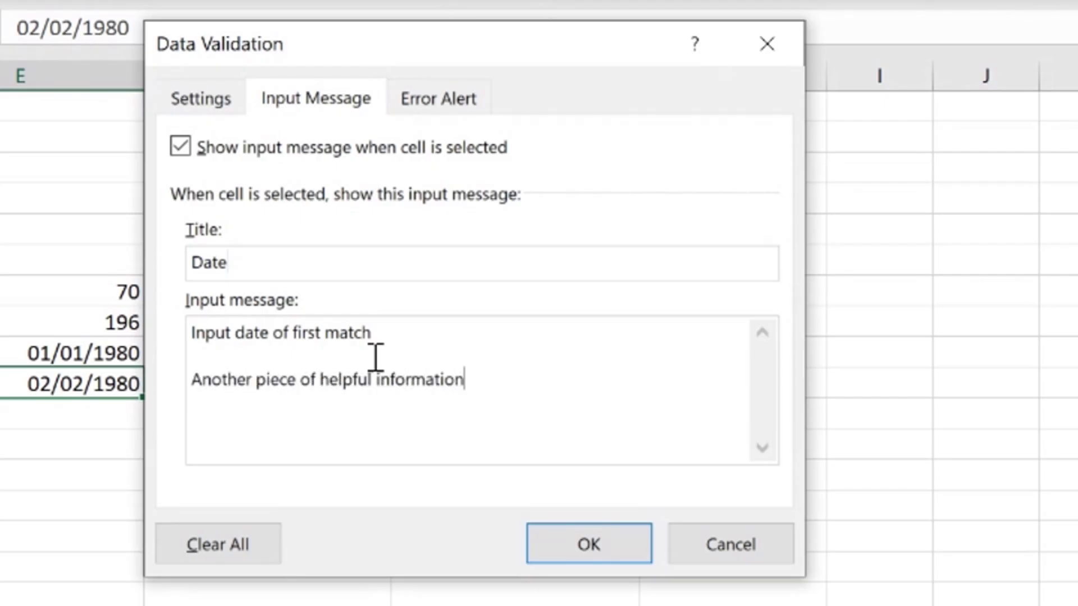
{"action": "left_click", "coordinate": [608, 544]}
{"action": "key", "text": "Up"}
{"action": "key", "text": "Up"}
{"action": "key", "text": "Down"}
{"action": "key", "text": "Down"}
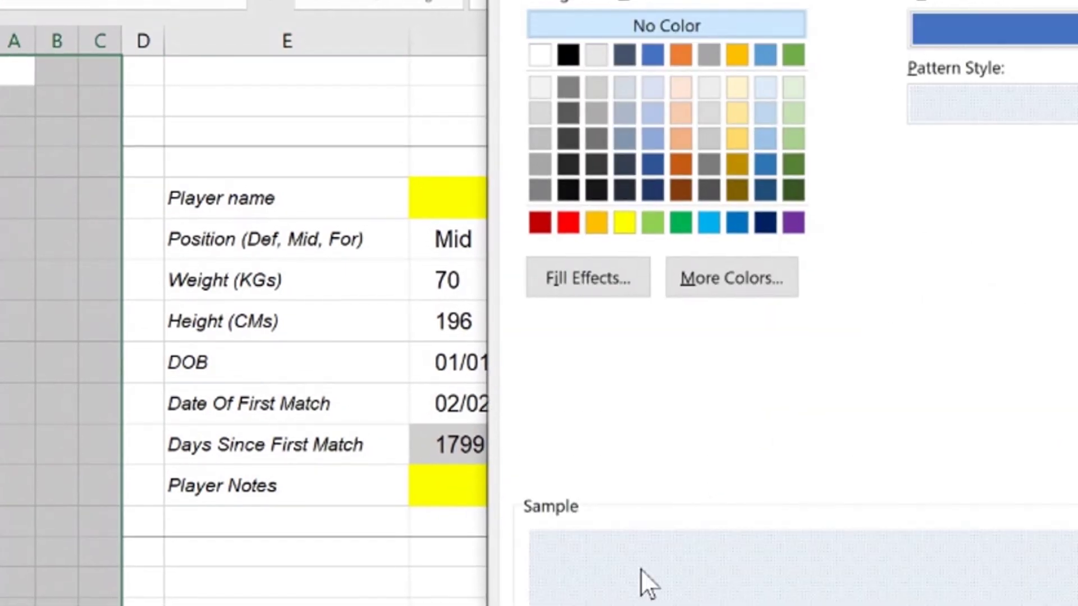
Step: Give columns A to C a pattern fill and a light blue fill colour
{"action": "key", "text": "Return"}
{"action": "left_click", "coordinate": [366, 44]}
{"action": "left_click", "coordinate": [542, 169]}
Step: Repeat the light blue fill on columns I to M and move into the form rows
{"action": "left_click", "coordinate": [374, 112]}
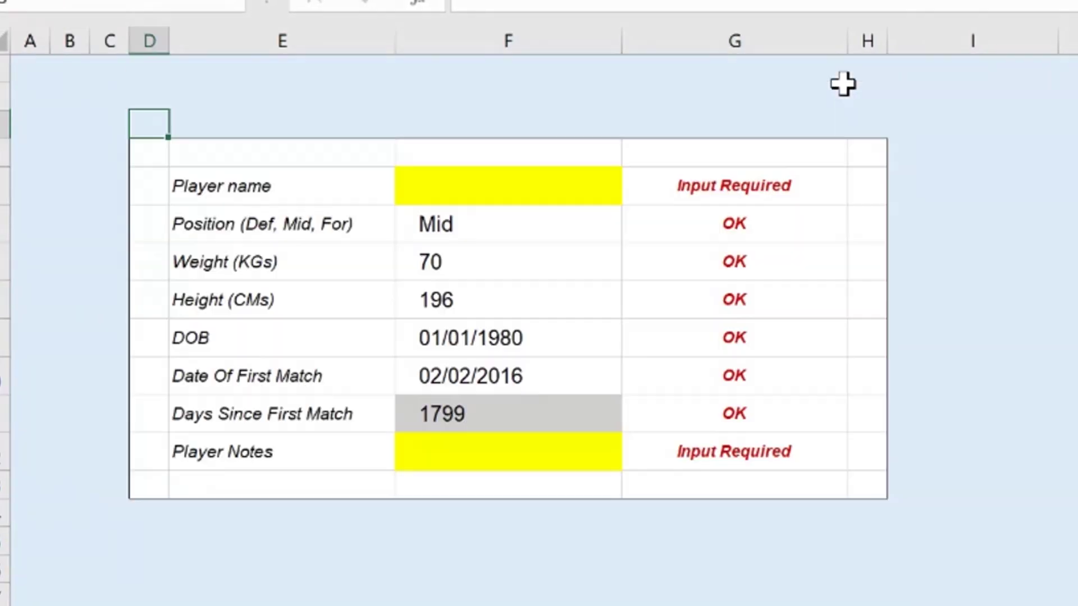
{"action": "key", "text": "Down"}
{"action": "key", "text": "Right"}
{"action": "key", "text": "Down"}
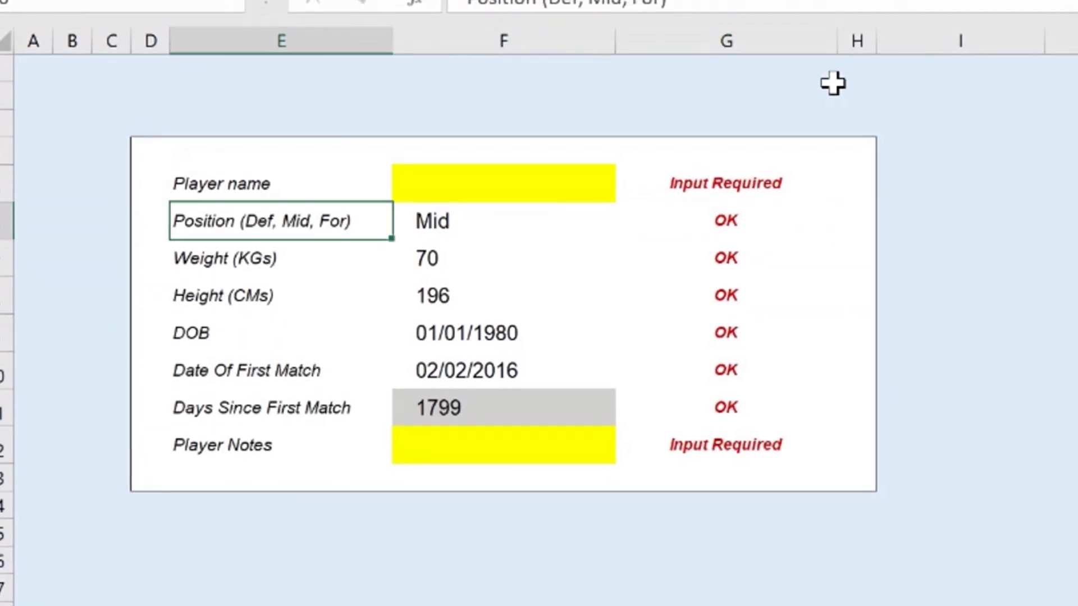
{"action": "key", "text": "Up"}
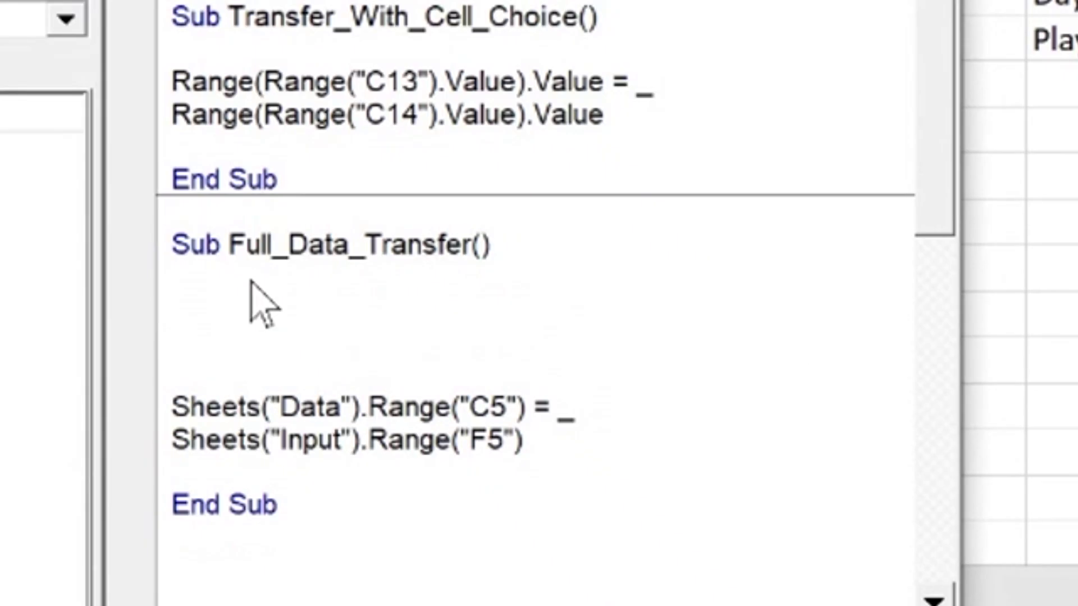
Step: Declare 'Dim Dest_Col As Integer' in the Full_Data_Transfer macro
{"action": "type", "text": "Dim D"}
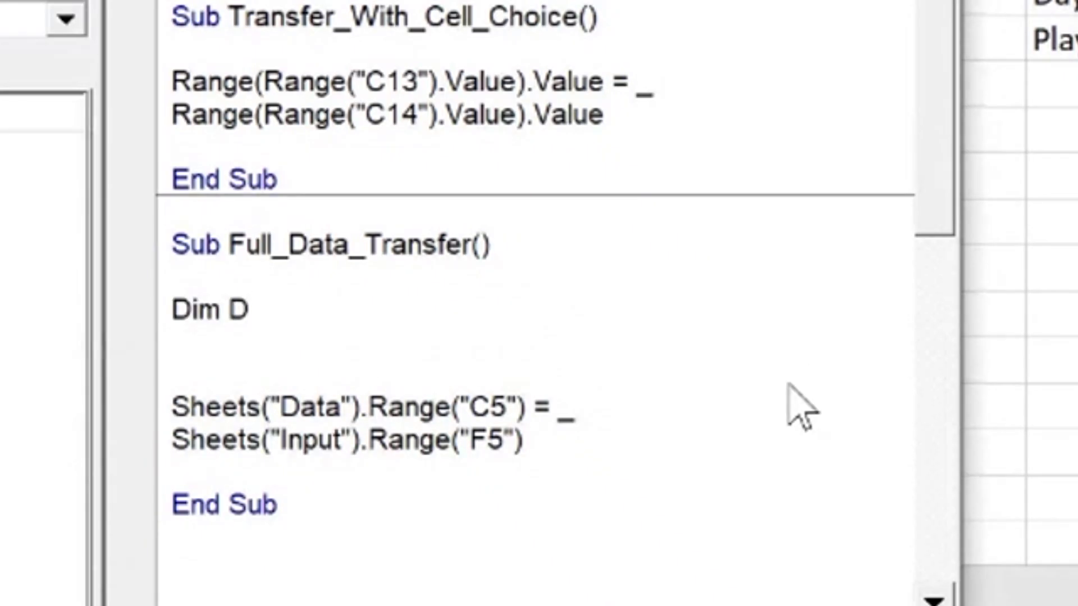
{"action": "type", "text": "est_Col As Integer"}
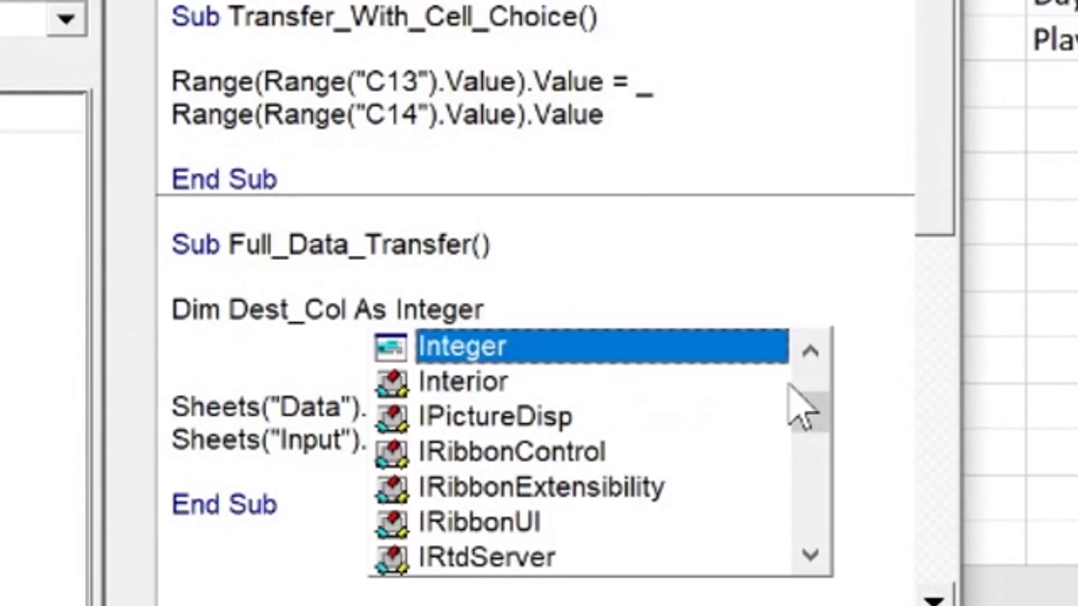
{"action": "left_click", "coordinate": [253, 372]}
{"action": "left_click", "coordinate": [348, 309]}
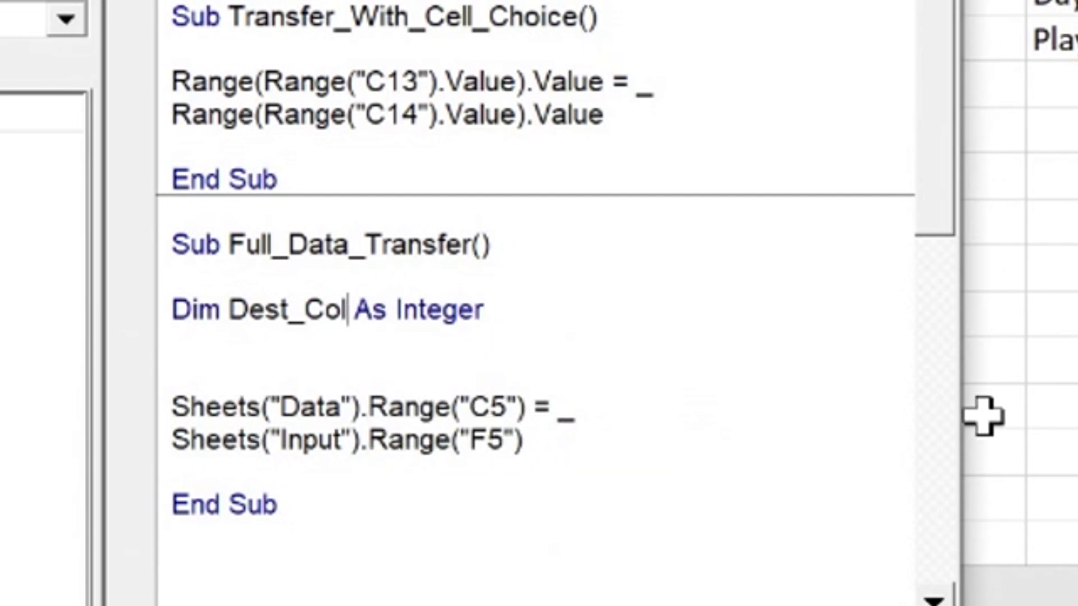